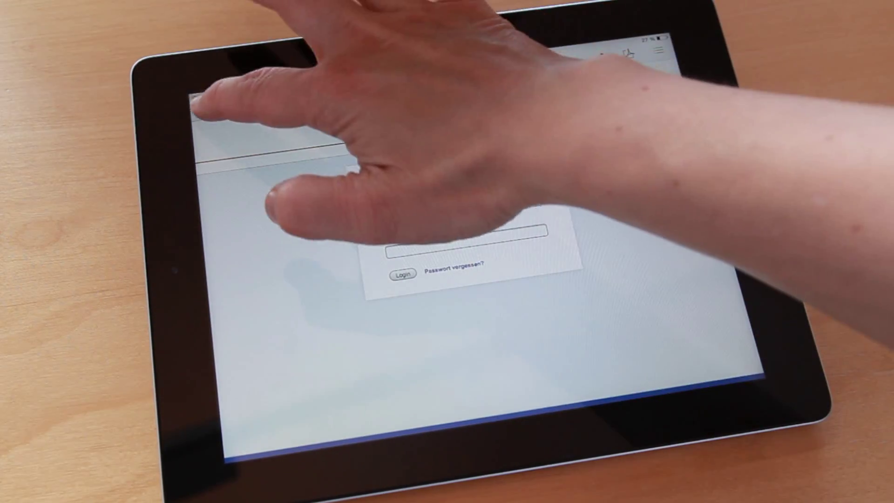
# - Return from the Confluence login page to the Home list of four corporate apps
pyautogui.click(203, 109)
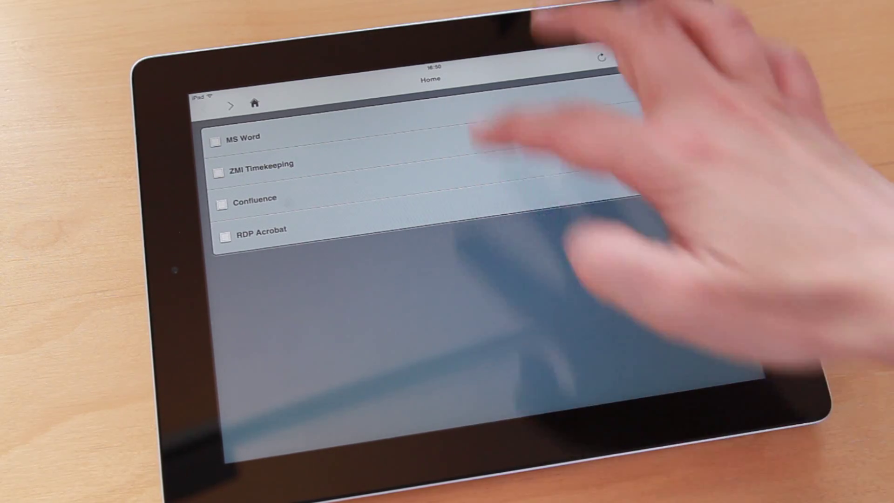
# - Launch MS Word with the stored account to get a blank remote WordPad document
pyautogui.click(475, 120)
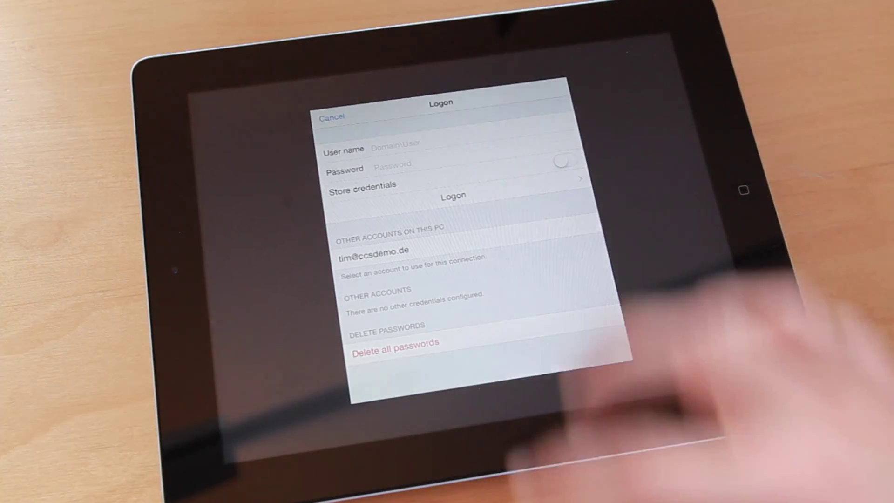
pyautogui.click(462, 251)
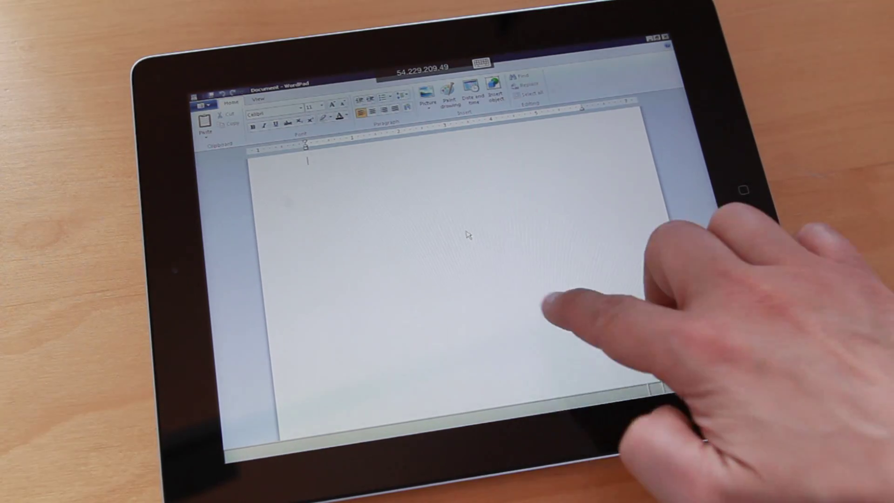
# - Open 'The Company_Go to Market' from WordPad's File menu recent documents
pyautogui.click(203, 105)
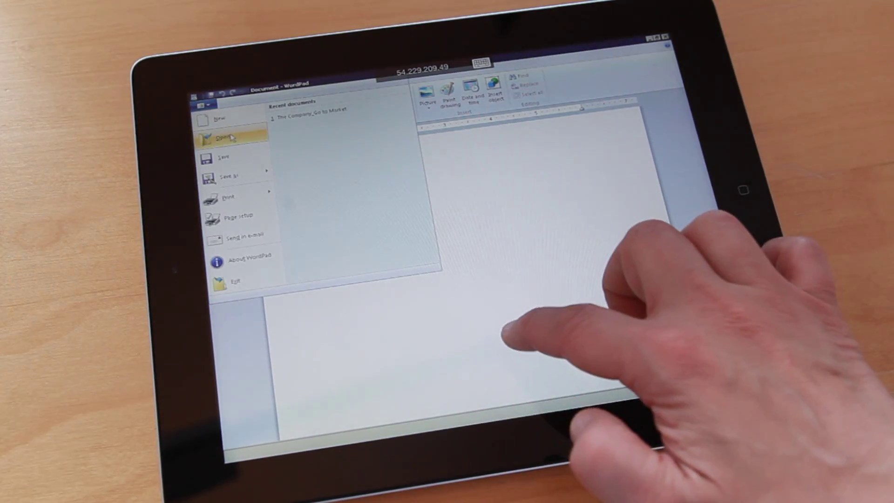
pyautogui.click(290, 117)
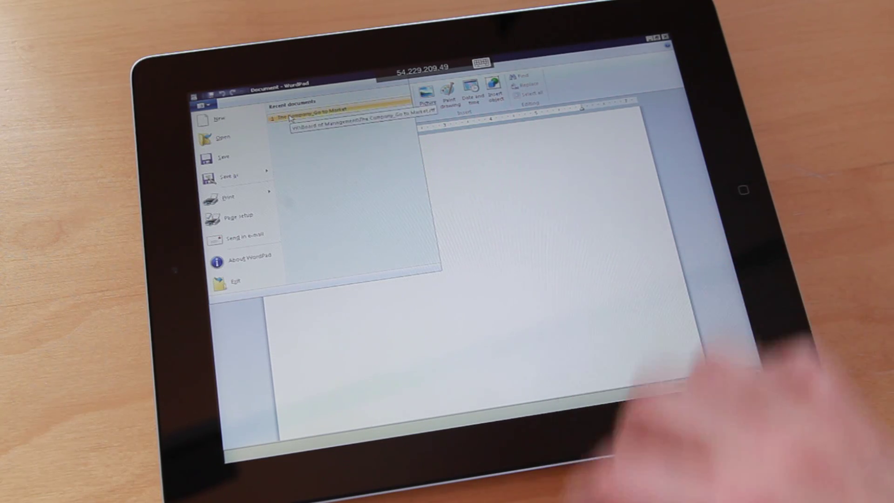